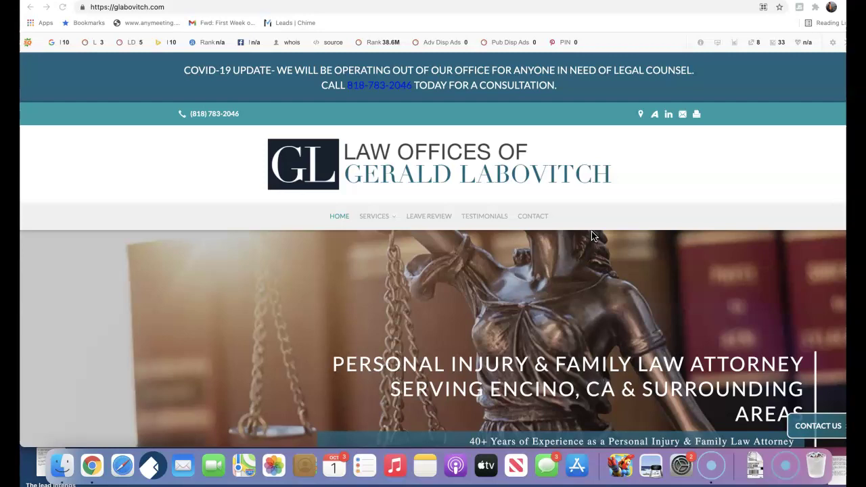
scroll(502, 279, down, 2)
scroll(502, 278, down, 2)
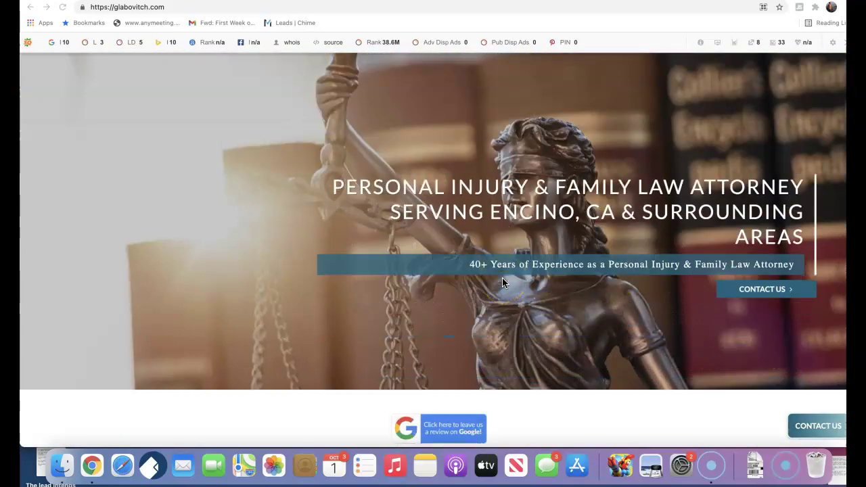
scroll(502, 277, down, 1)
scroll(502, 277, down, 1)
scroll(502, 277, down, 2)
scroll(502, 283, down, 2)
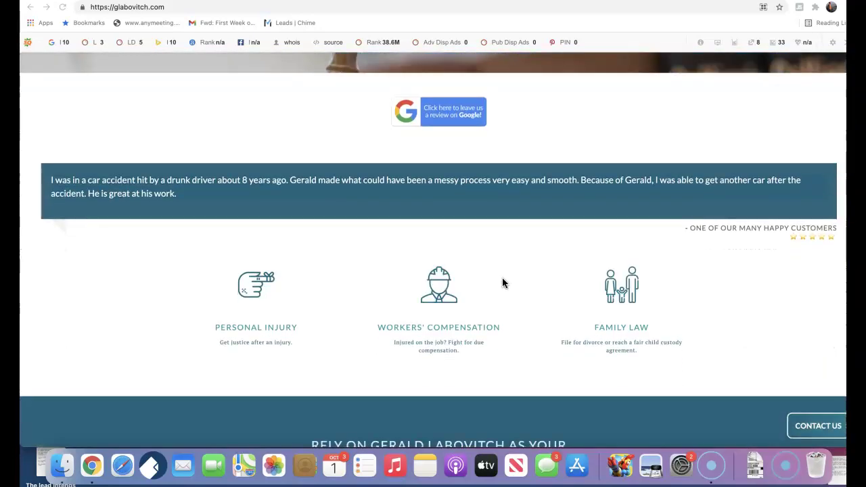
scroll(502, 283, down, 3)
scroll(502, 283, down, 1)
scroll(502, 283, down, 1)
scroll(502, 282, down, 2)
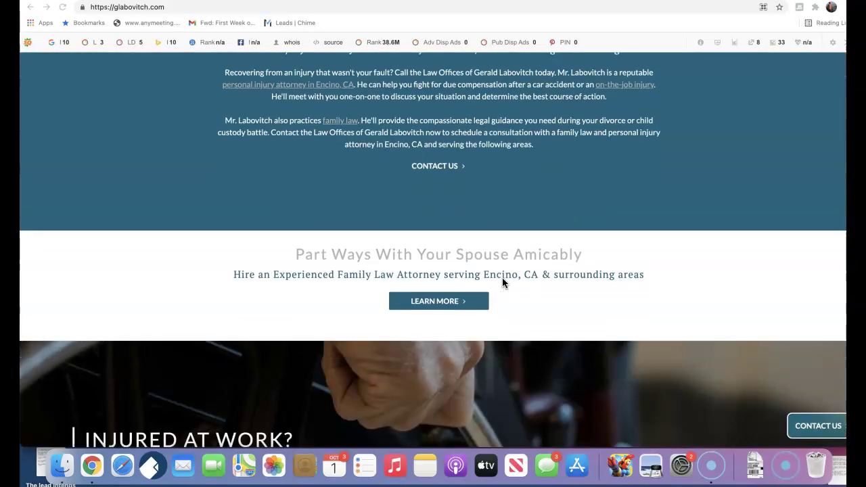
scroll(502, 283, down, 1)
scroll(502, 283, down, 2)
scroll(502, 283, down, 3)
scroll(502, 283, down, 1)
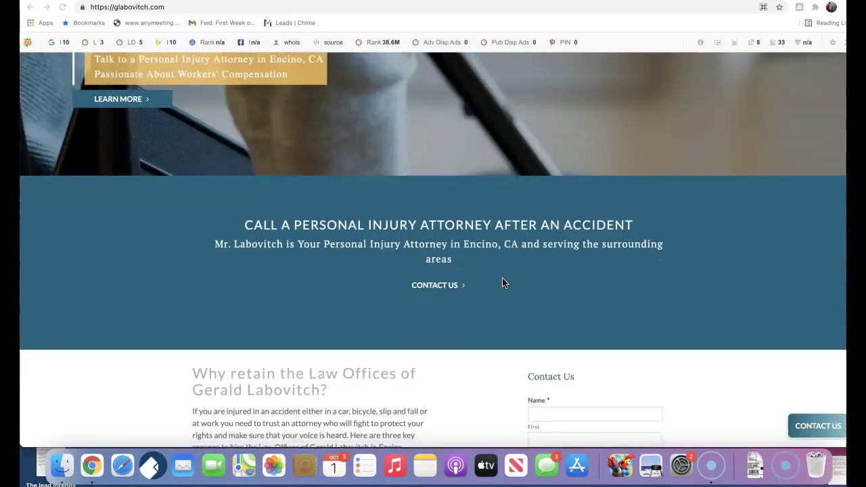
scroll(502, 282, down, 2)
scroll(502, 283, down, 2)
scroll(473, 190, down, 1)
right_click(473, 189)
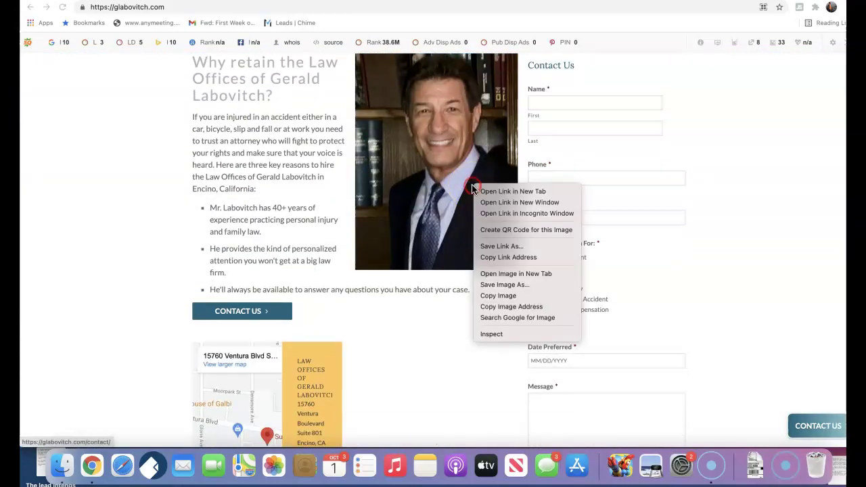
click(492, 287)
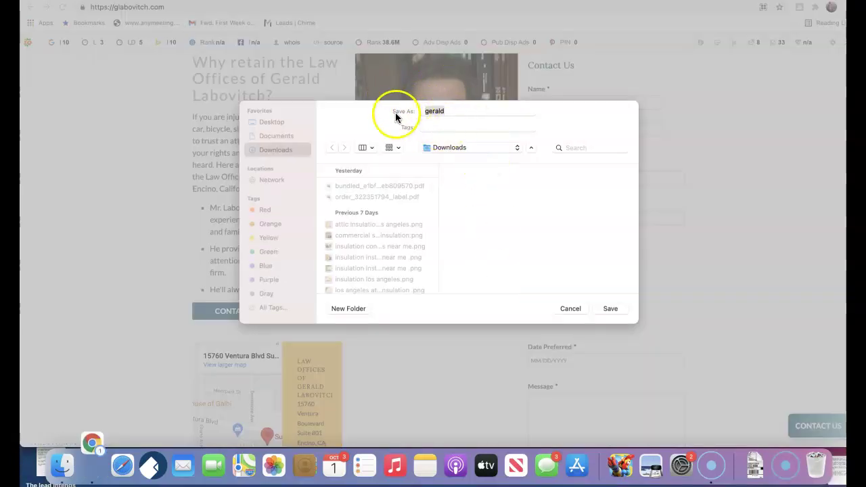
click(571, 308)
scroll(451, 301, down, 1)
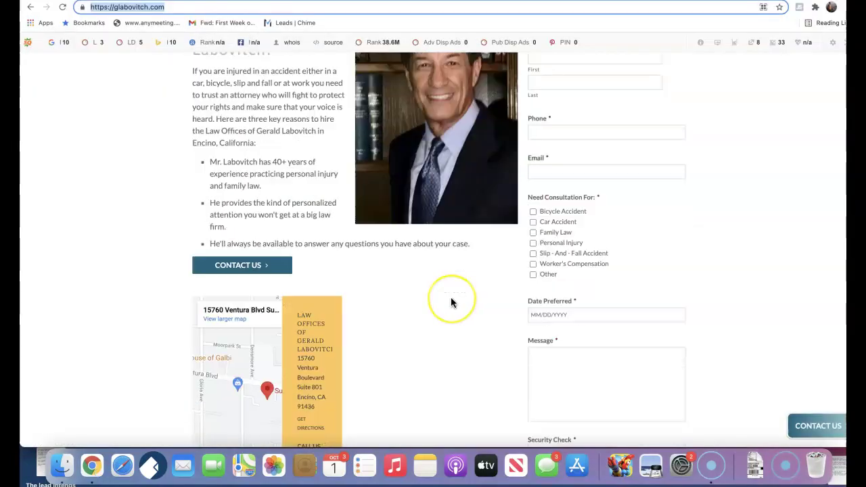
scroll(450, 301, down, 3)
scroll(450, 300, up, 2)
scroll(451, 301, up, 7)
scroll(451, 303, up, 5)
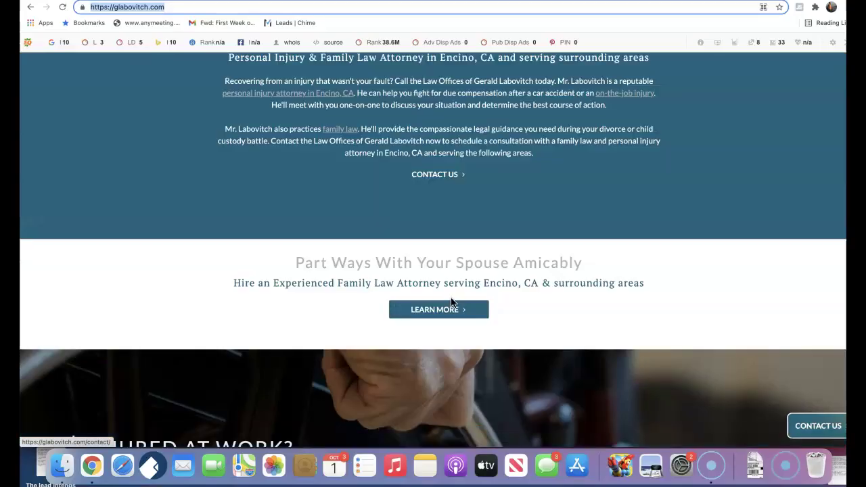
scroll(451, 303, up, 5)
scroll(451, 302, up, 6)
scroll(450, 303, up, 2)
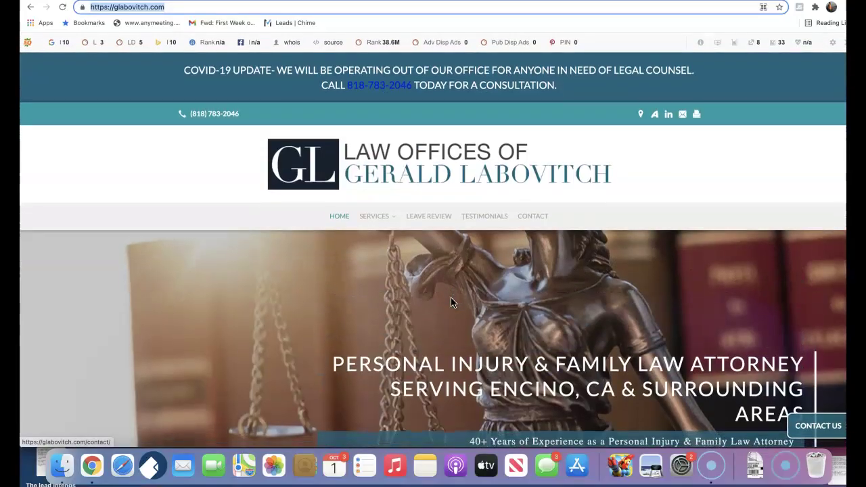
click(453, 299)
click(623, 366)
scroll(623, 368, down, 5)
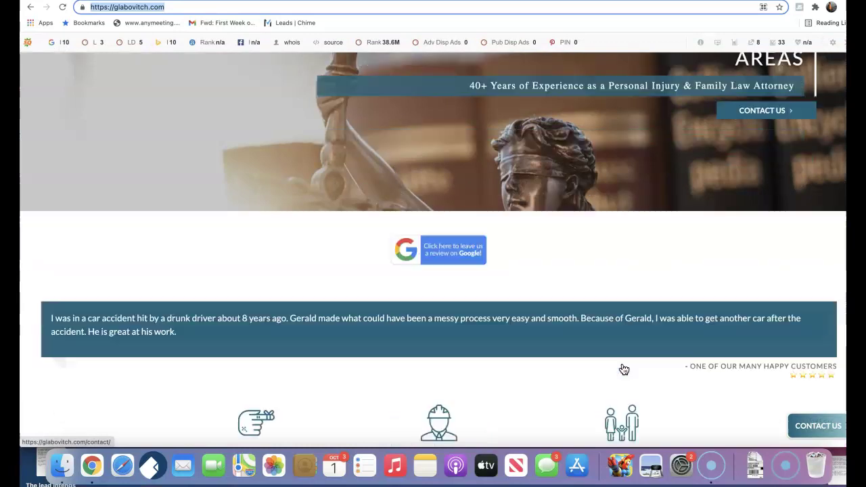
scroll(623, 368, down, 1)
scroll(623, 368, down, 1)
scroll(623, 368, down, 3)
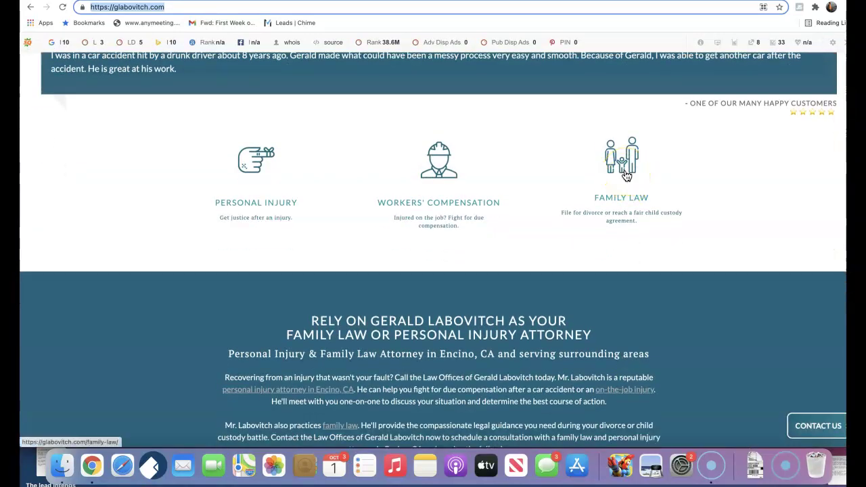
right_click(626, 175)
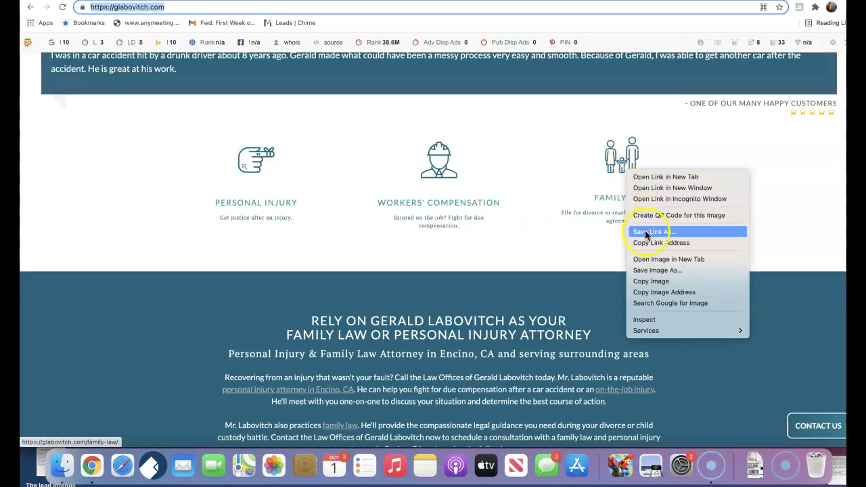
click(653, 270)
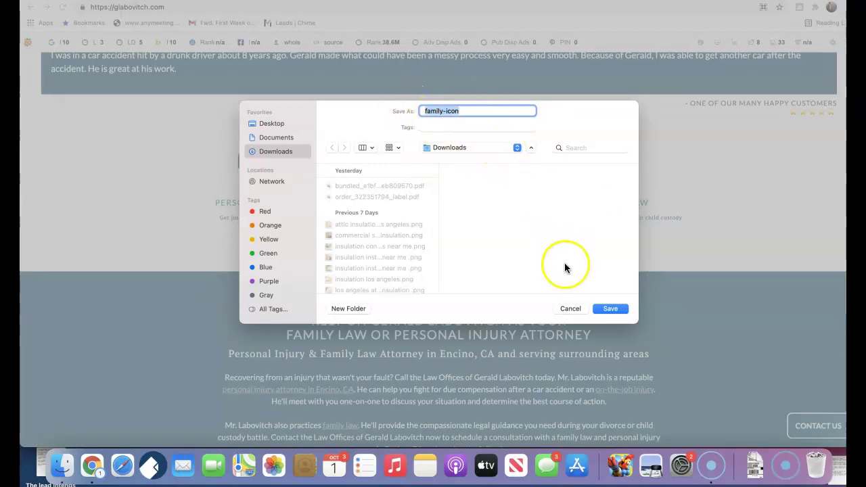
click(568, 309)
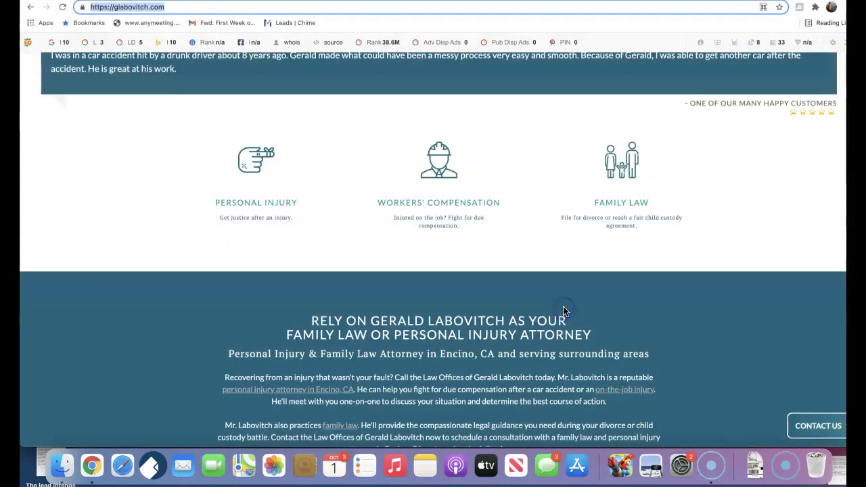
right_click(434, 172)
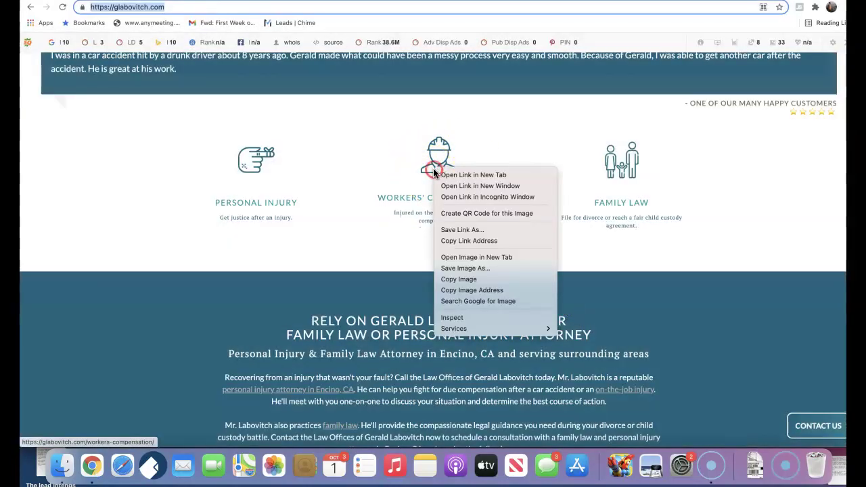
click(466, 268)
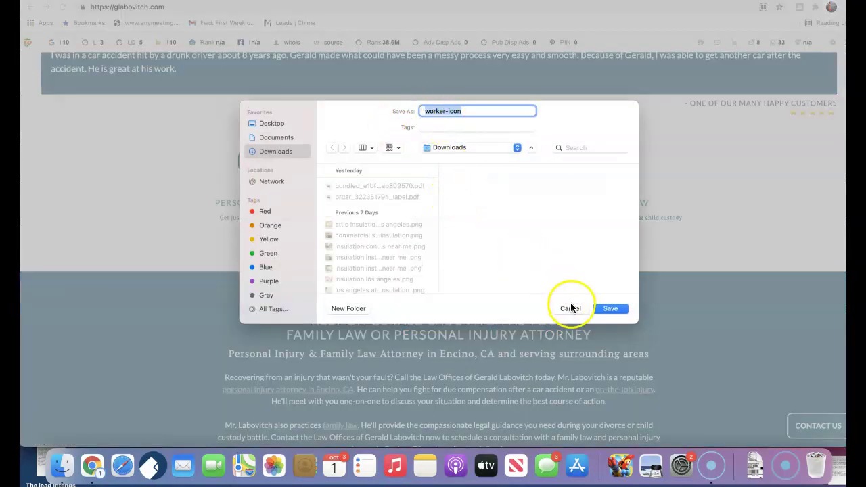
click(572, 310)
scroll(736, 321, down, 10)
scroll(736, 321, down, 5)
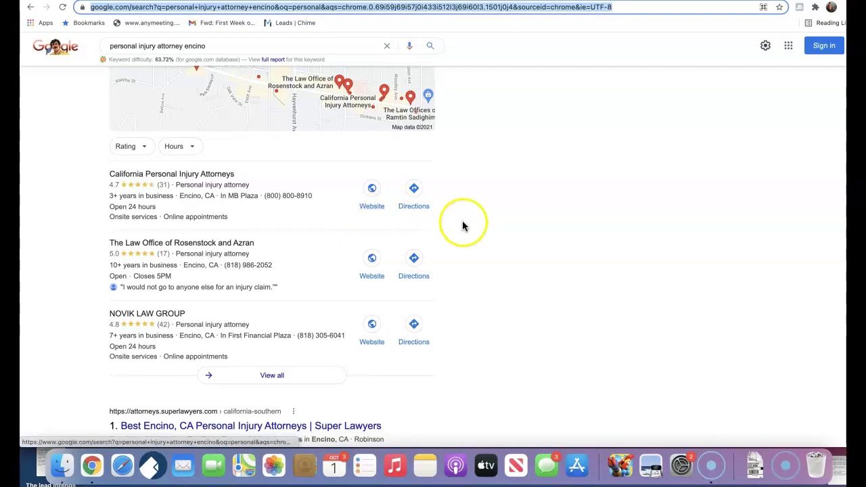
Step: Scroll the 'personal injury attorney encino' results to review the three map pack firms
scroll(449, 232, down, 1)
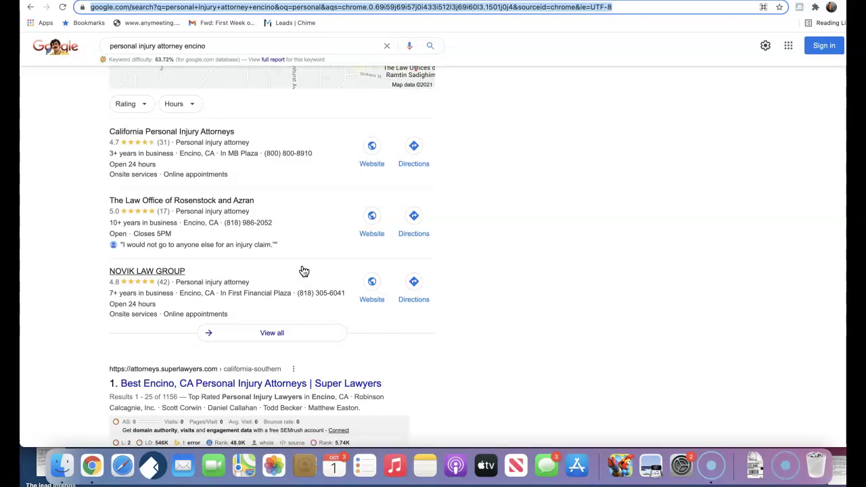
scroll(589, 356, down, 2)
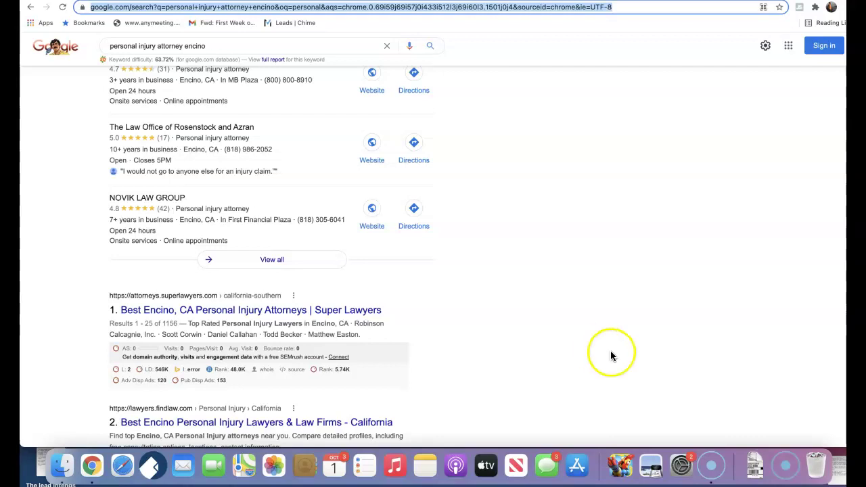
scroll(607, 405, down, 1)
scroll(607, 405, down, 4)
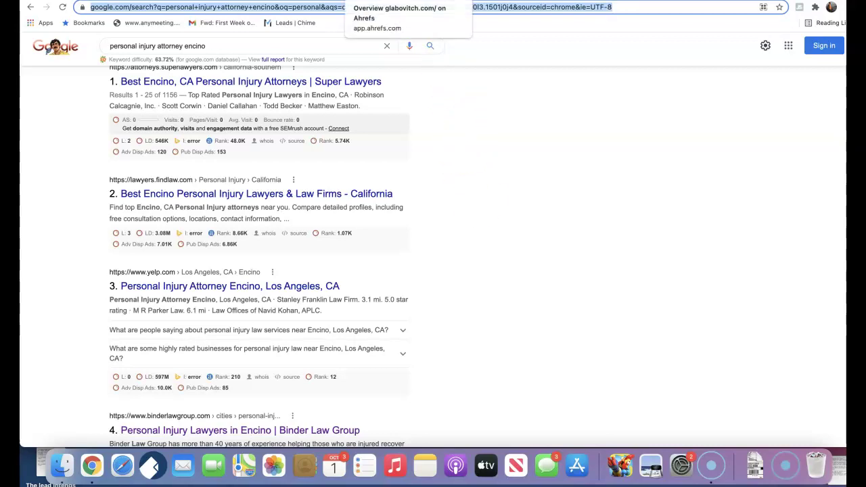
Step: Review glabovitch.com's Ahrefs overview (DR 0), then edit the analysed domain to usaccidentlawyer.com
click(541, 3)
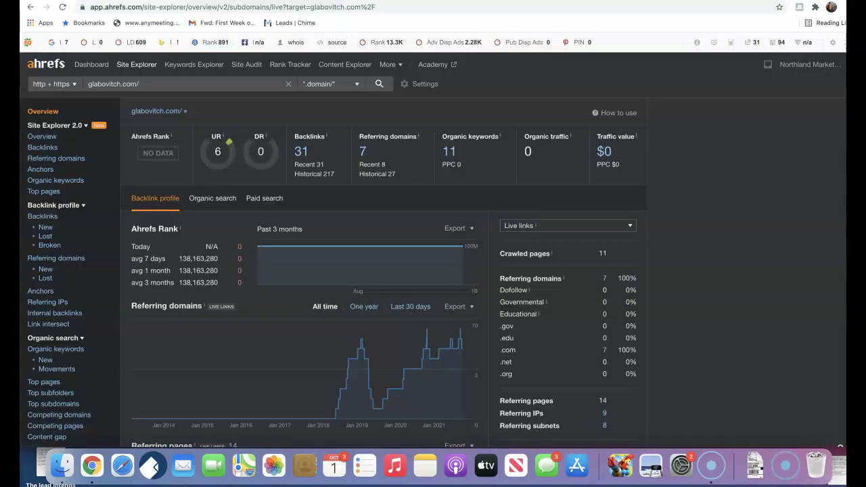
click(112, 85)
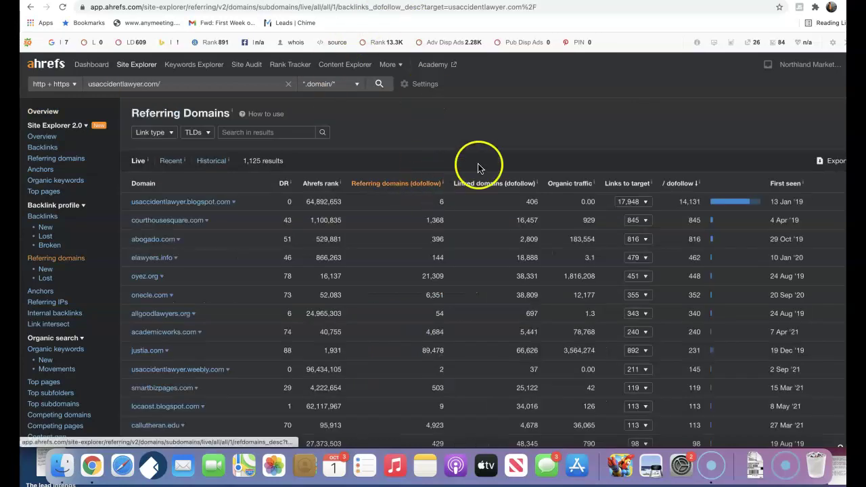
click(44, 112)
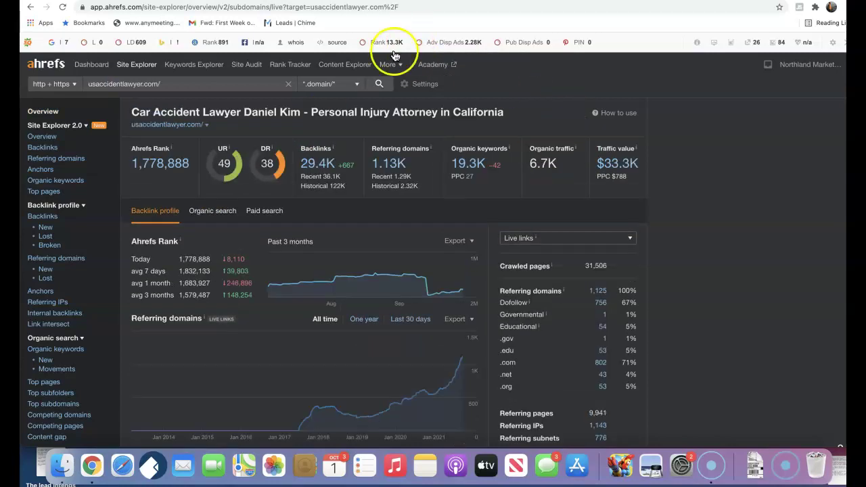
click(389, 166)
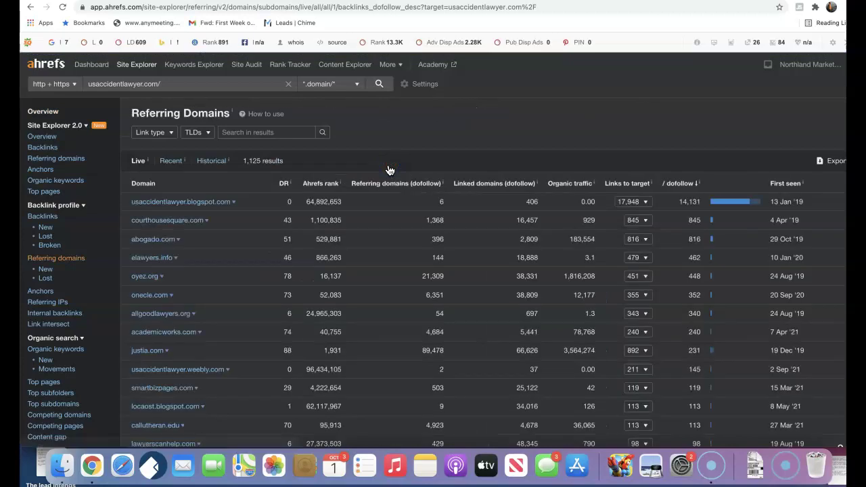
click(317, 196)
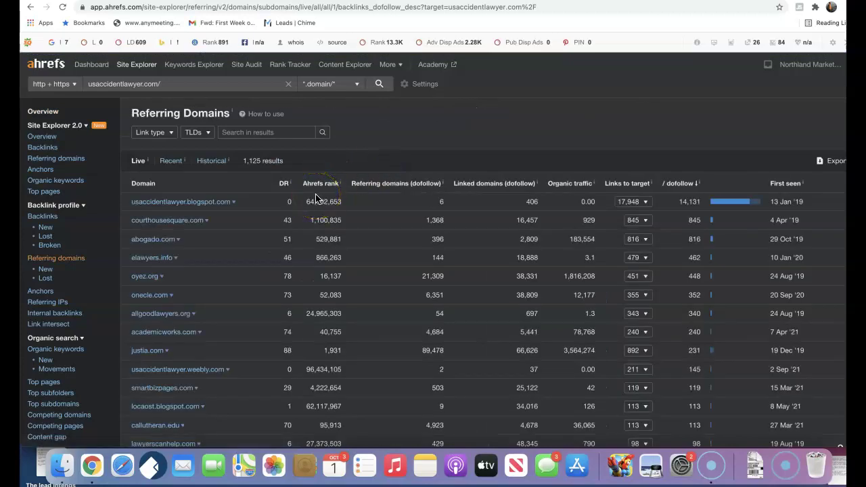